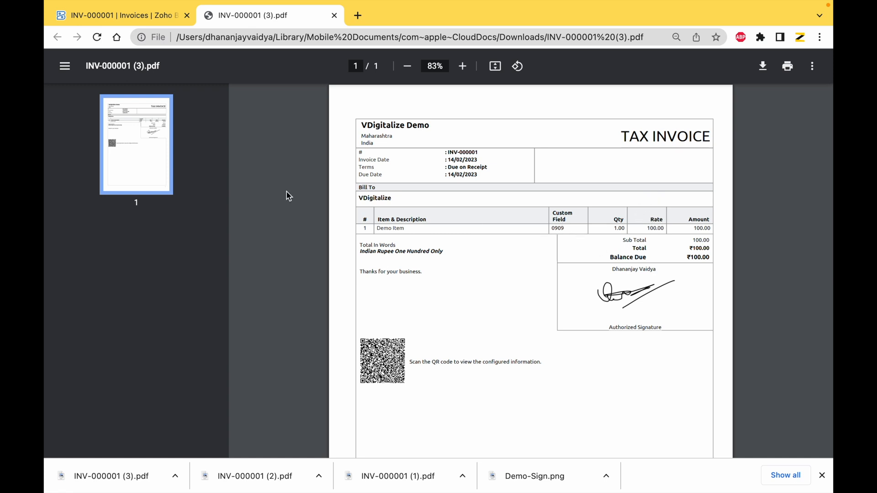
# Step: Switch back to Zoho Books and open the field customization preferences for items
pyautogui.click(122, 18)
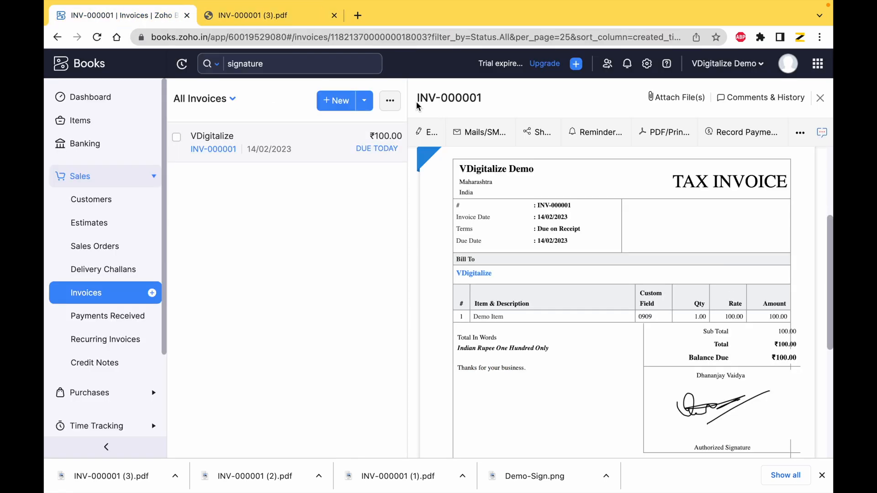
pyautogui.click(649, 69)
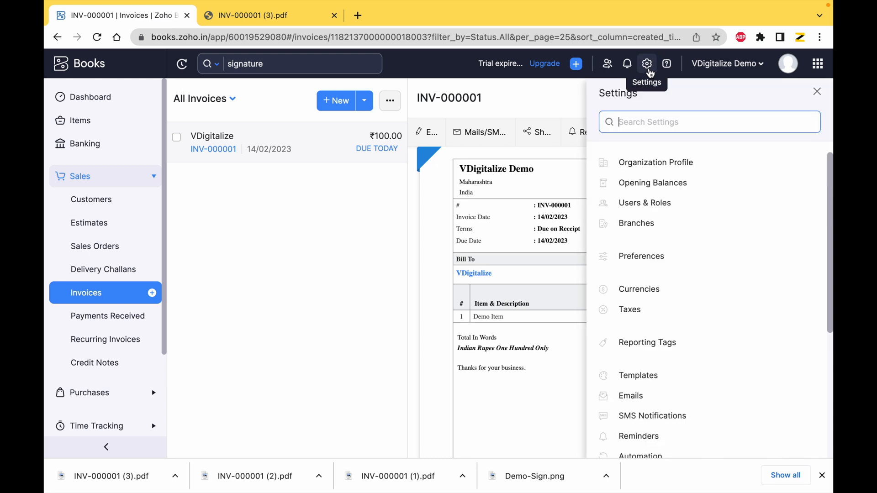
pyautogui.click(638, 256)
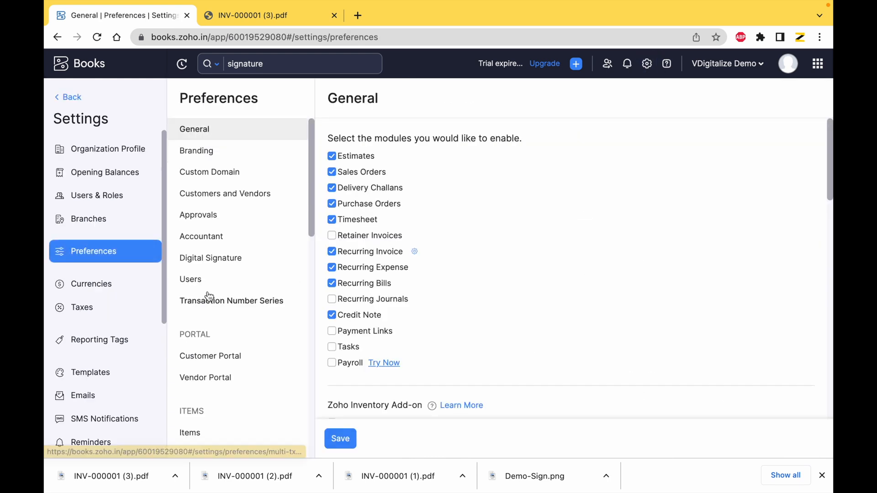
pyautogui.click(197, 433)
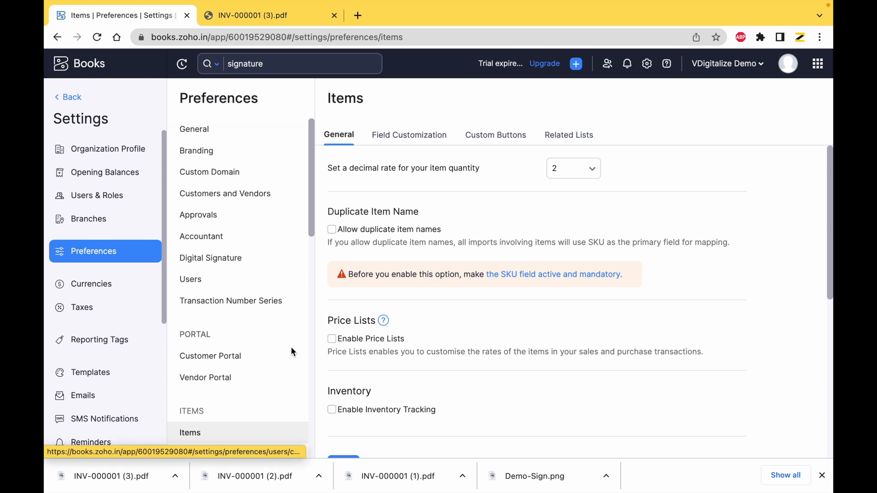
pyautogui.click(418, 142)
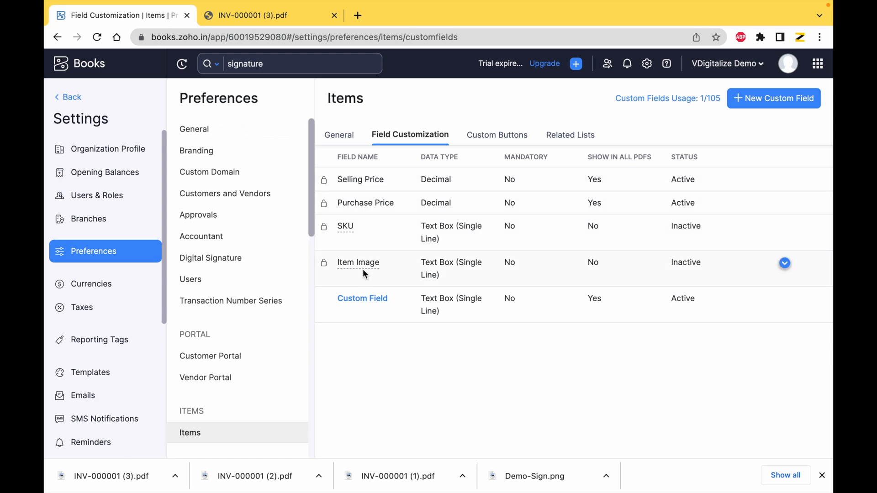
# Step: Review the existing item custom field's data types, privacy, mandatory and PDF visibility options, and leave its editor without saving
pyautogui.moveTo(361, 267)
pyautogui.moveTo(349, 227)
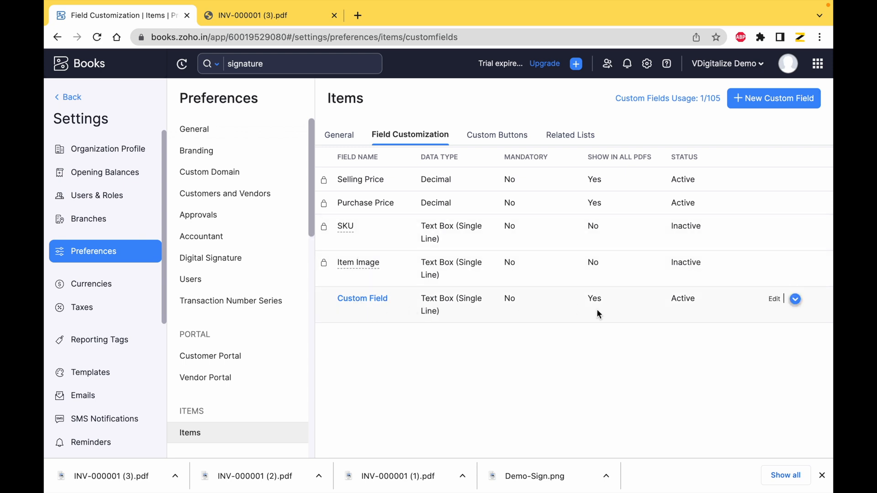
pyautogui.click(774, 300)
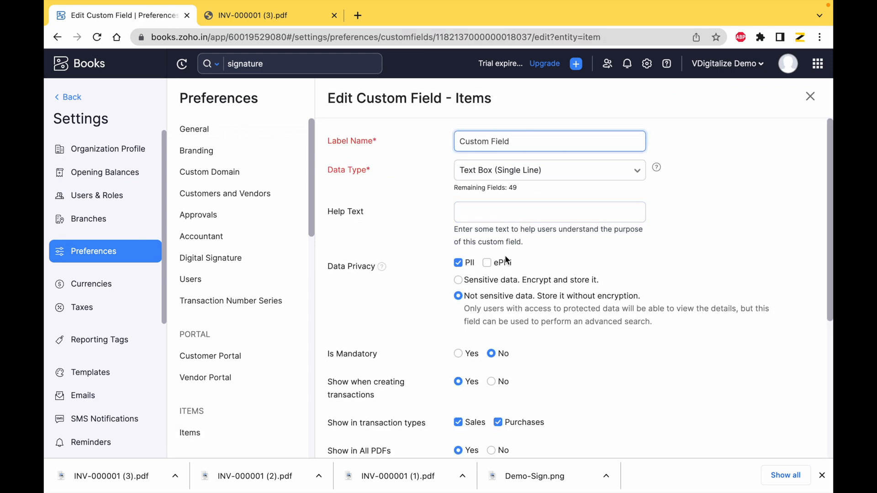
pyautogui.scroll(-3, 498, 292)
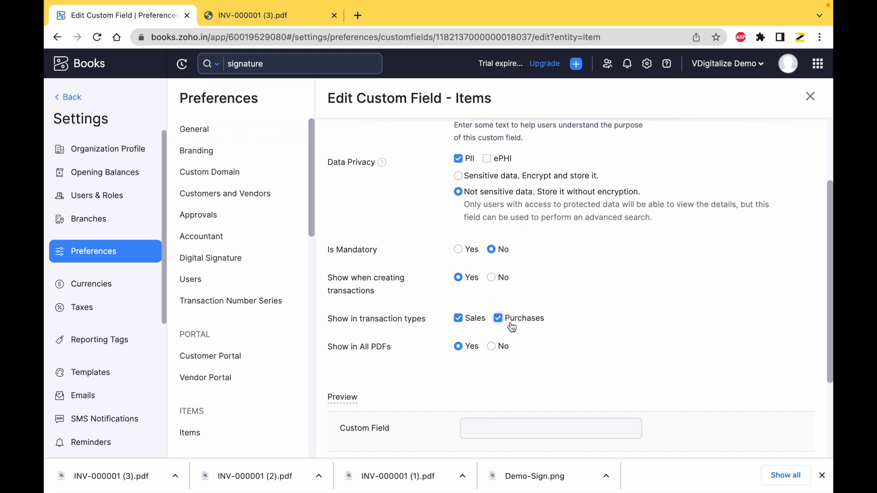
pyautogui.scroll(3, 561, 275)
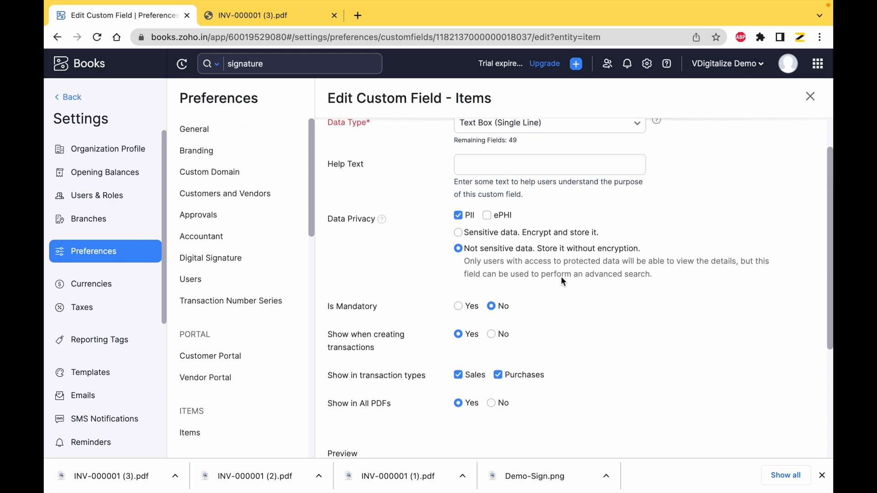
pyautogui.click(519, 170)
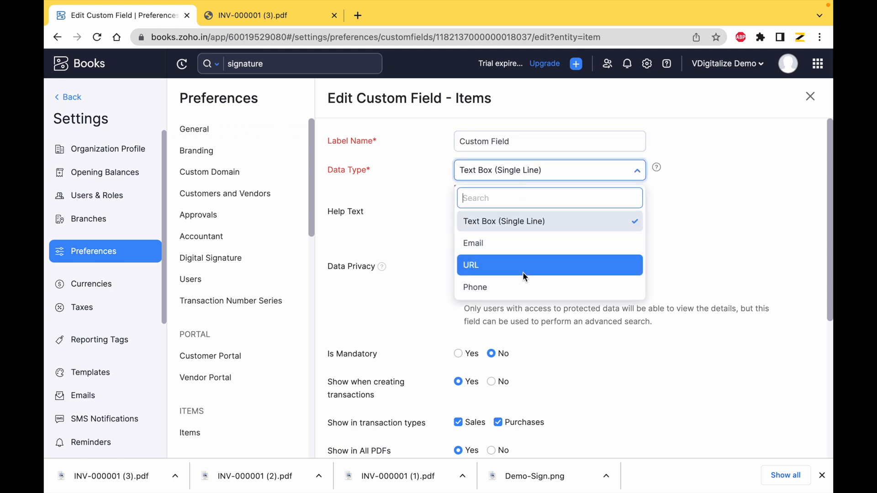
pyautogui.scroll(-1, 523, 272)
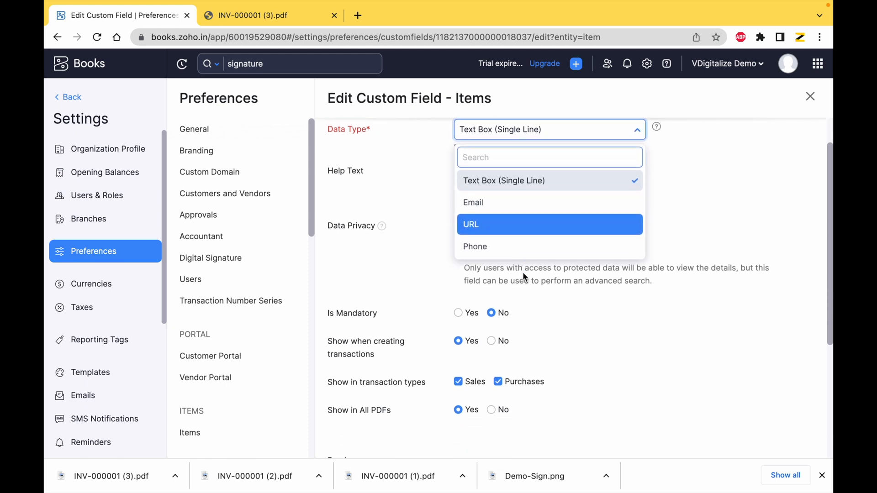
pyautogui.click(711, 203)
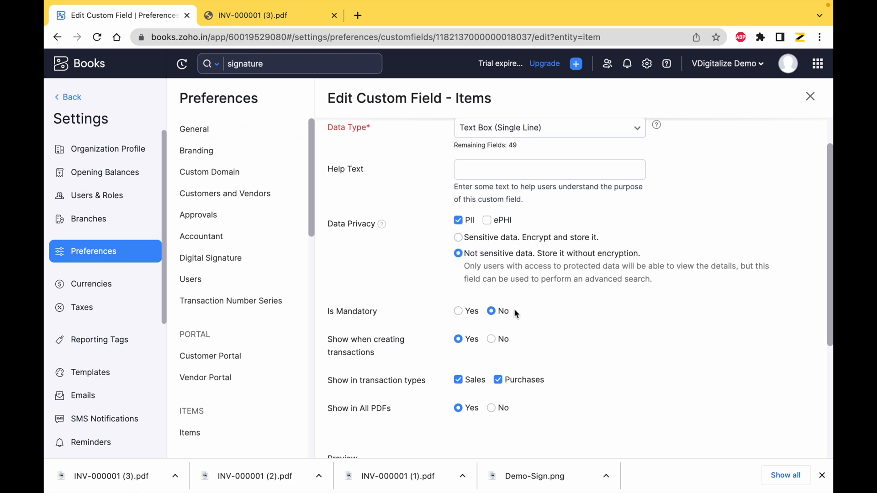
pyautogui.scroll(-2, 528, 202)
pyautogui.scroll(1, 463, 169)
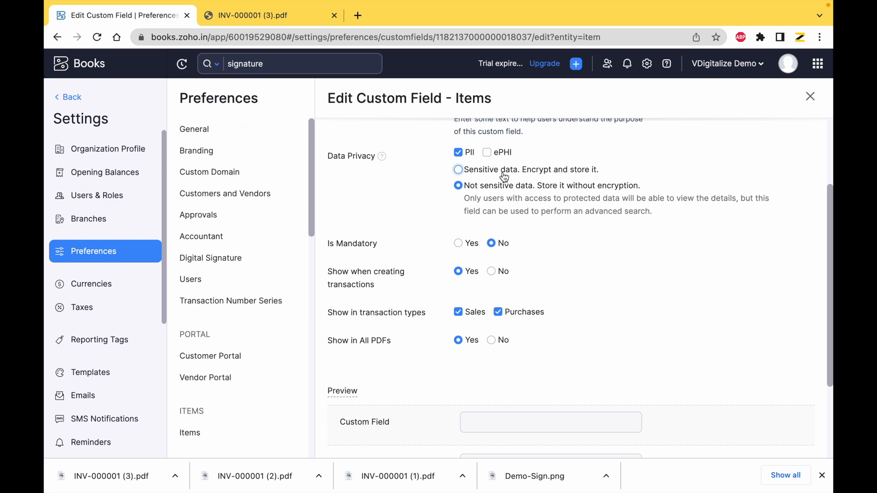
pyautogui.scroll(-3, 505, 183)
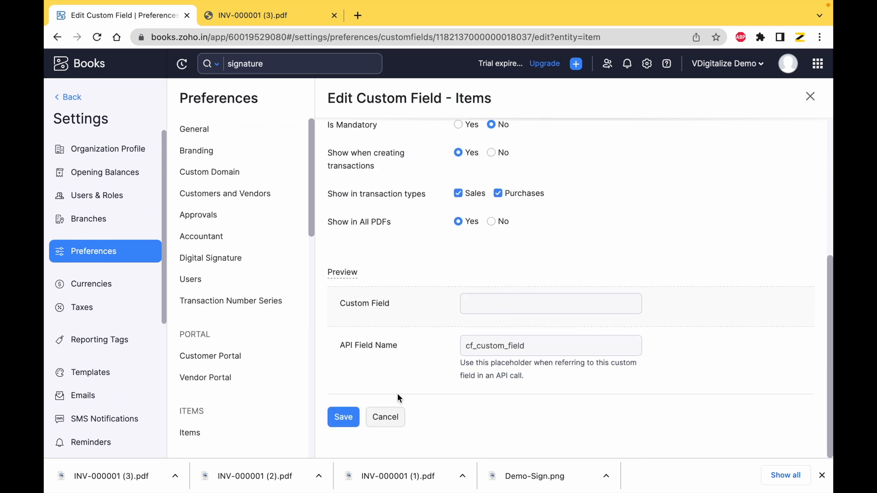
pyautogui.click(391, 416)
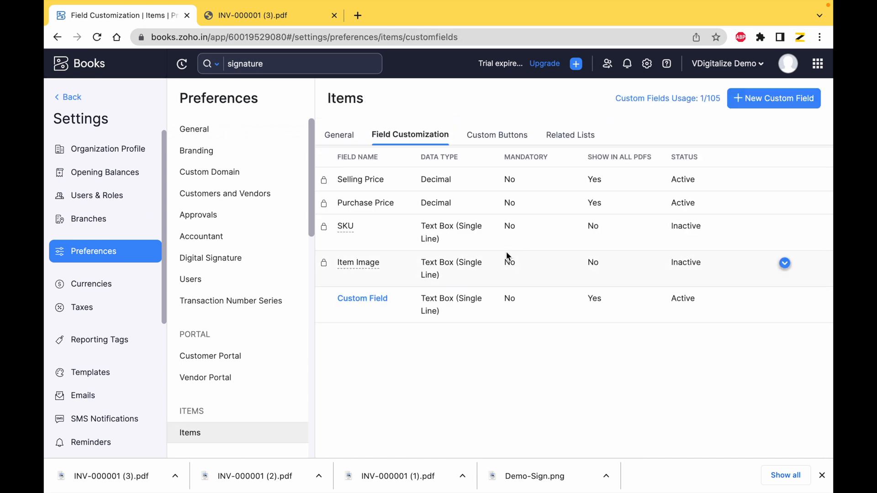
# Step: Mark the Item Image field as active and set it to show in all PDFs
pyautogui.click(784, 263)
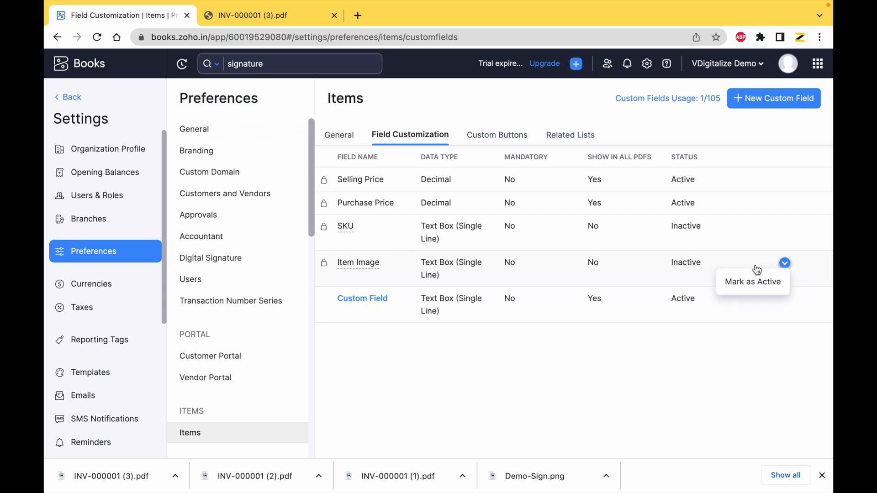
pyautogui.click(744, 282)
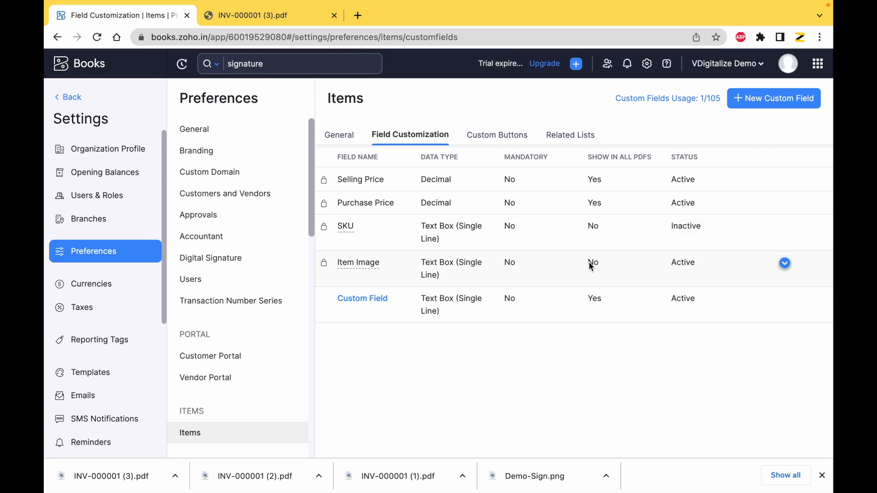
pyautogui.click(778, 268)
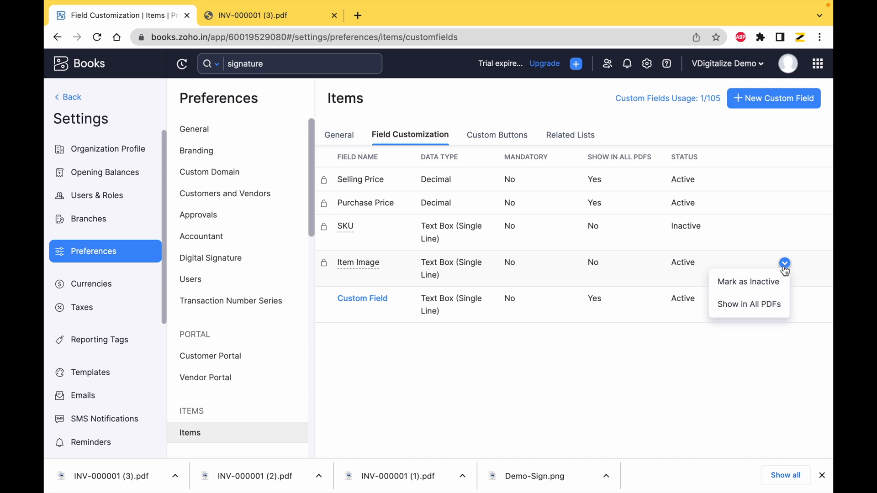
pyautogui.click(764, 311)
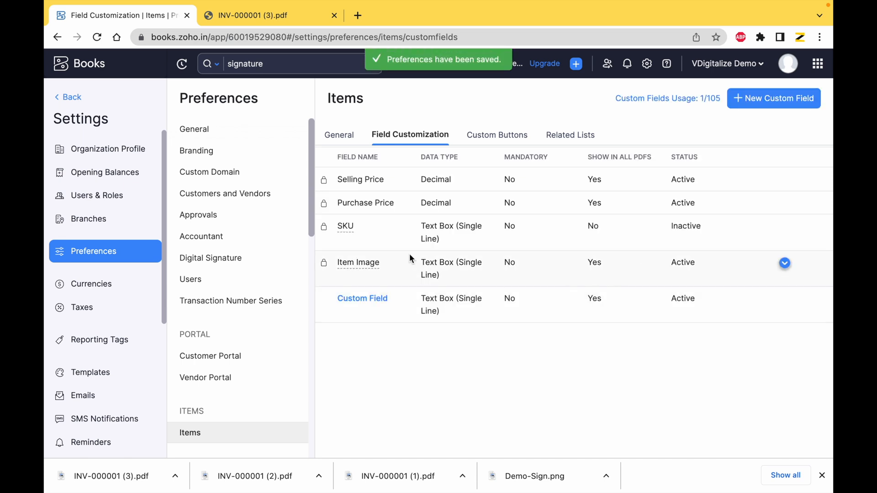
# Step: Return to the VDigitalize invoice and open it for editing to examine the Demo Item line and its custom field
pyautogui.click(69, 97)
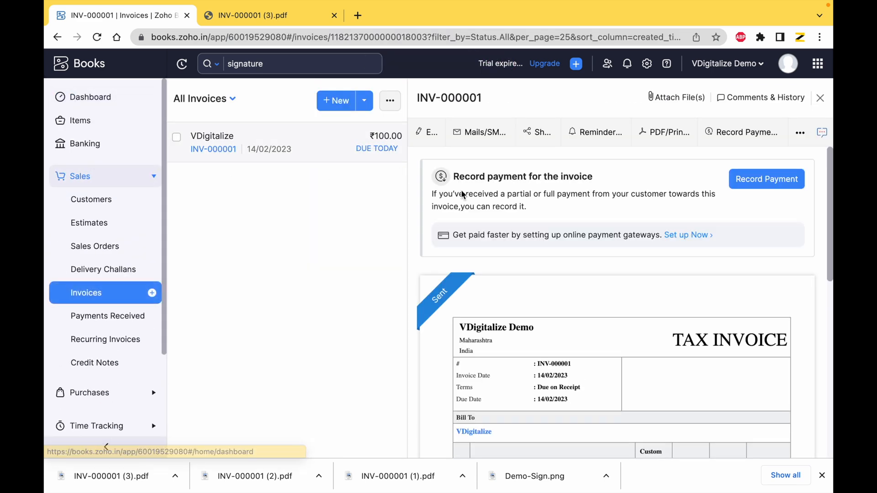
pyautogui.scroll(-5, 726, 292)
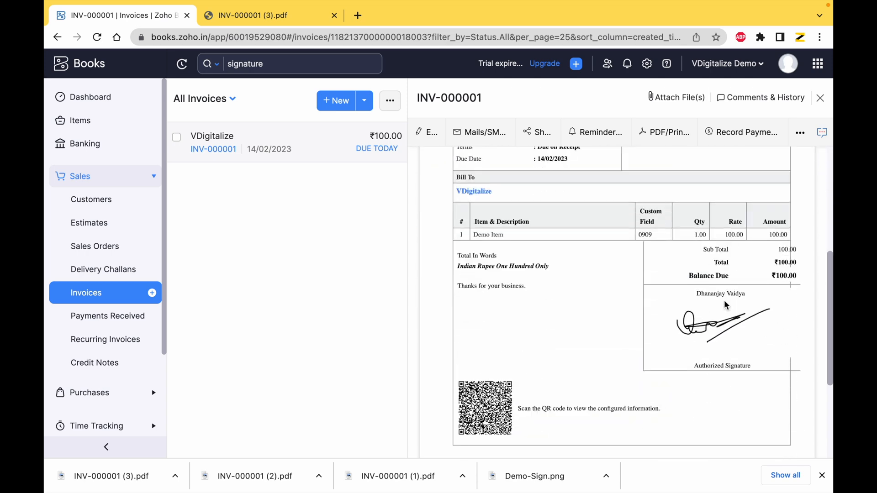
pyautogui.scroll(5, 735, 214)
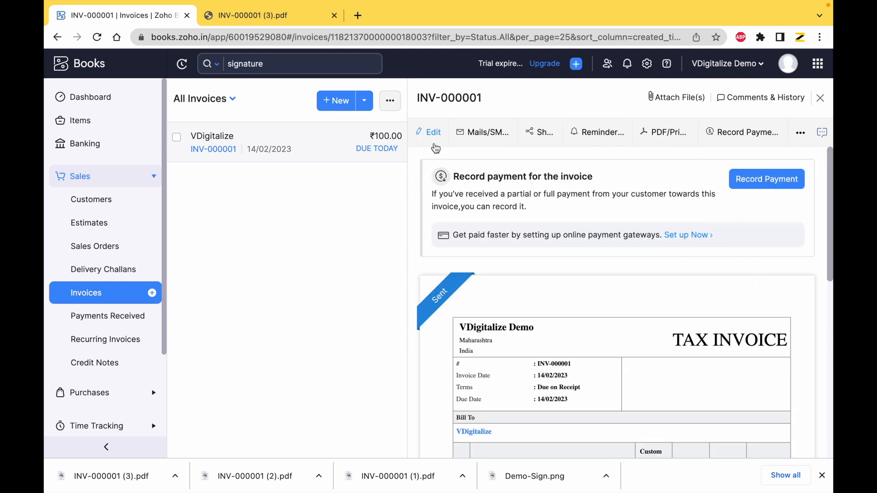
pyautogui.click(426, 132)
pyautogui.scroll(-5, 552, 290)
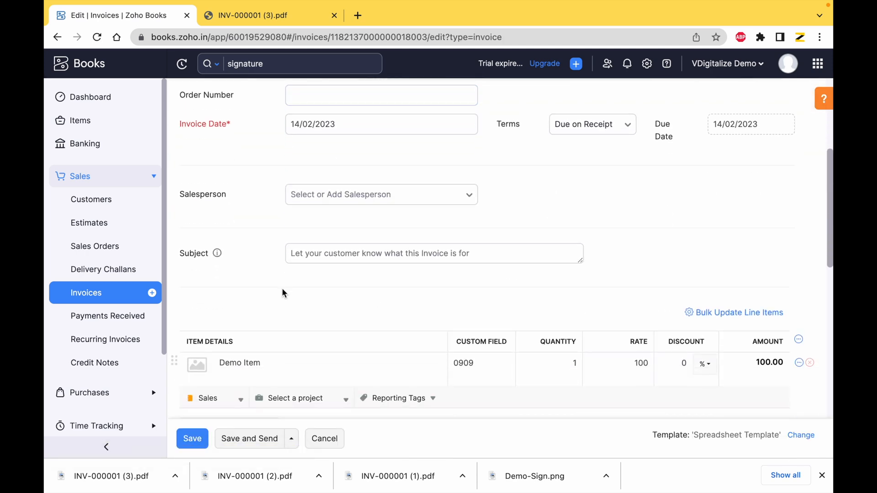
pyautogui.scroll(-2, 283, 293)
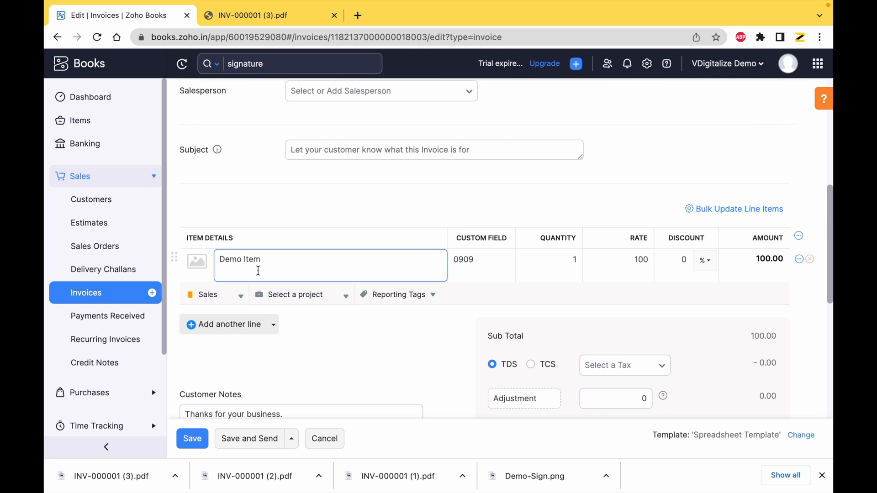
pyautogui.click(553, 262)
pyautogui.click(484, 254)
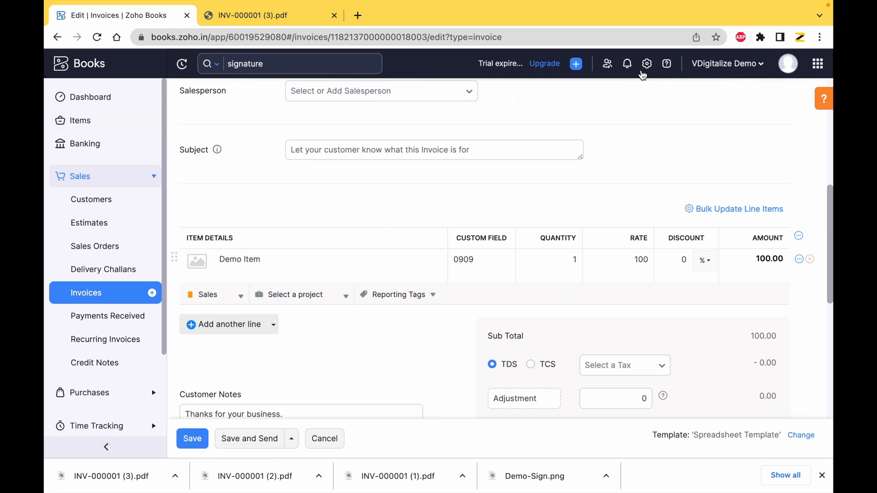
# Step: Leave the invoice and go back to the item field customization preferences
pyautogui.click(646, 64)
pyautogui.click(638, 258)
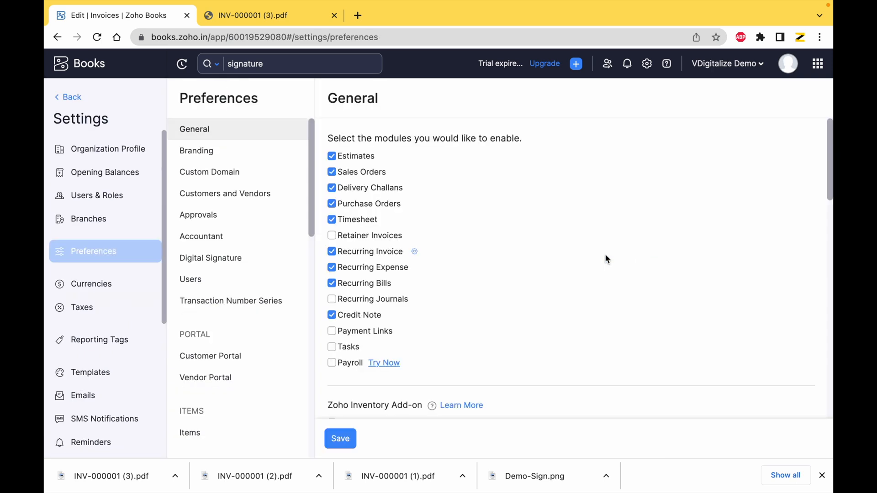
pyautogui.scroll(-1, 220, 395)
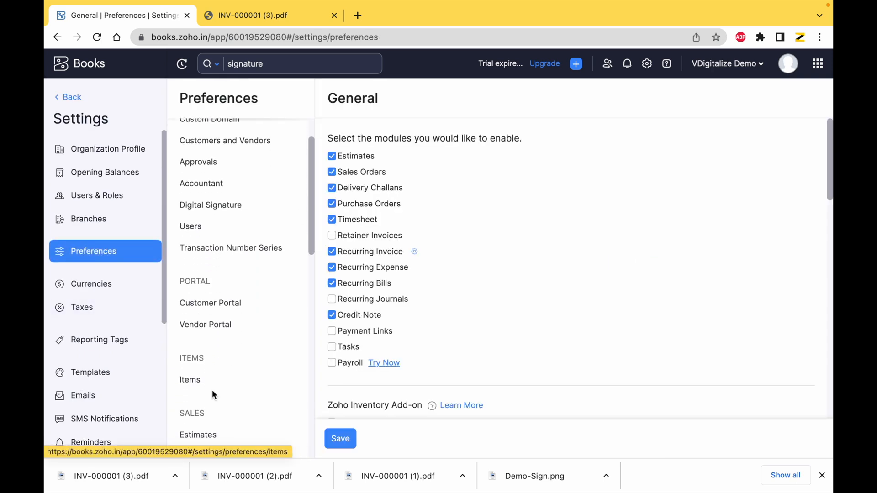
pyautogui.click(219, 395)
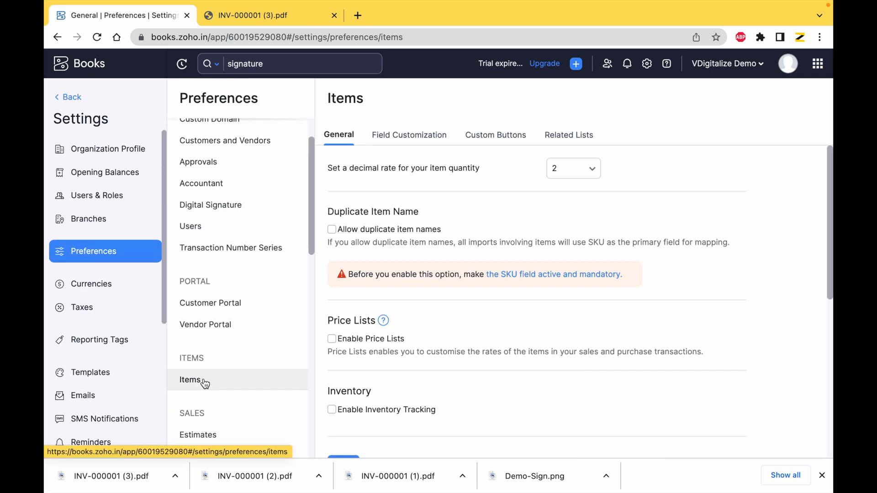
pyautogui.click(426, 132)
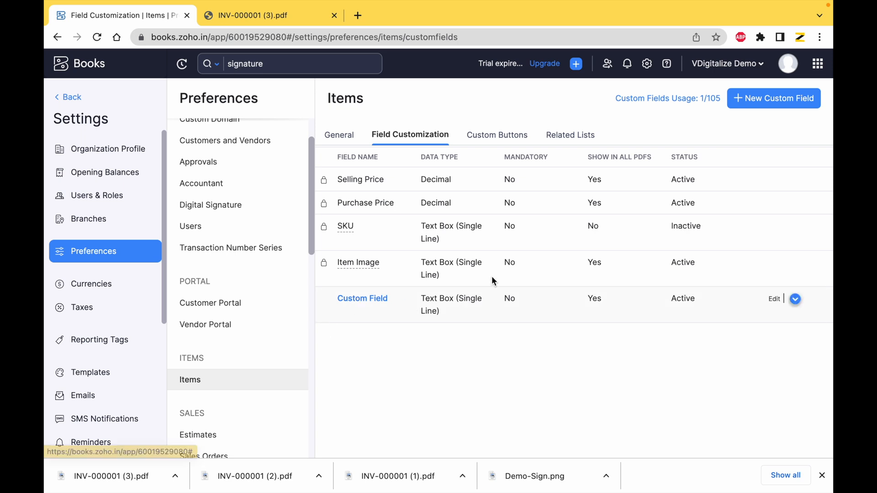
# Step: Start a new item custom field labelled "Field 2" with the Number data type
pyautogui.click(742, 101)
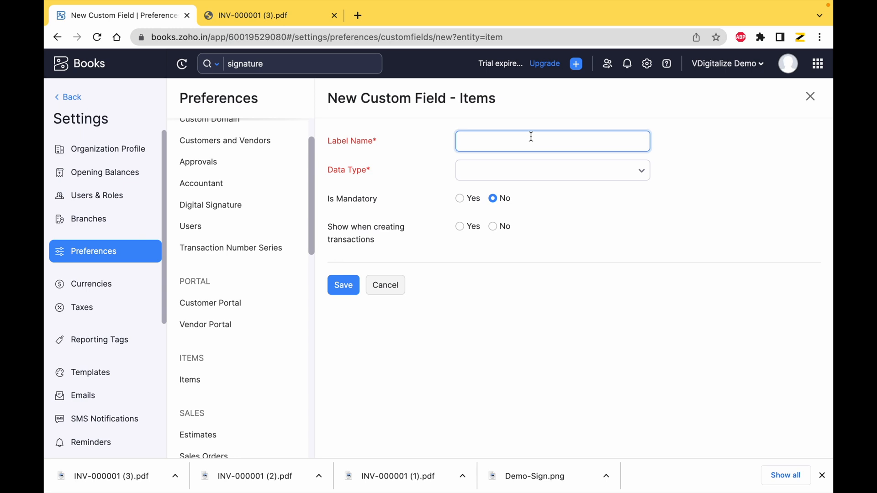
pyautogui.write('Field 2')
pyautogui.click(521, 172)
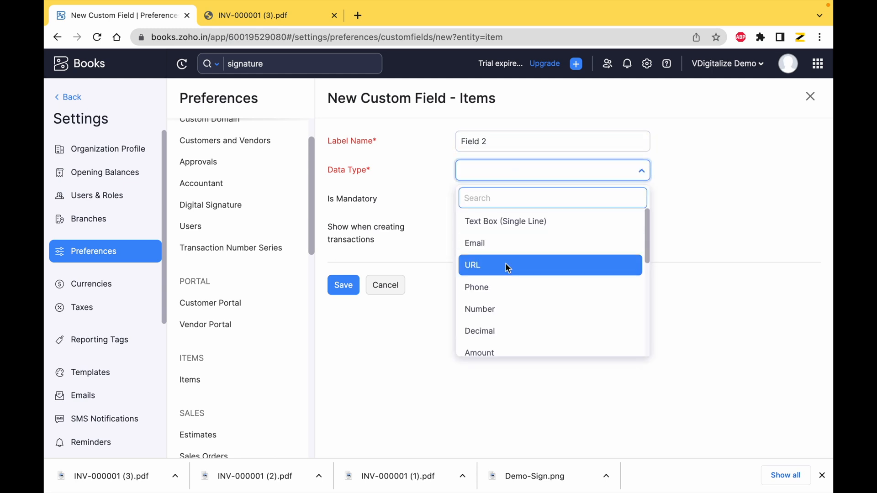
pyautogui.scroll(-1, 505, 304)
pyautogui.click(504, 277)
# Step: Enter "Enter some number" as Field 2's help text and leave its default value blank
pyautogui.click(501, 211)
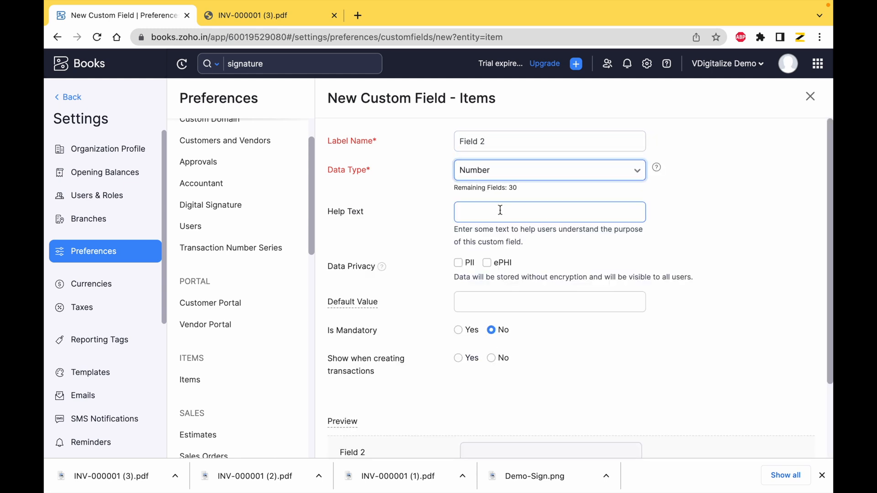
pyautogui.click(496, 218)
pyautogui.write('Enter some')
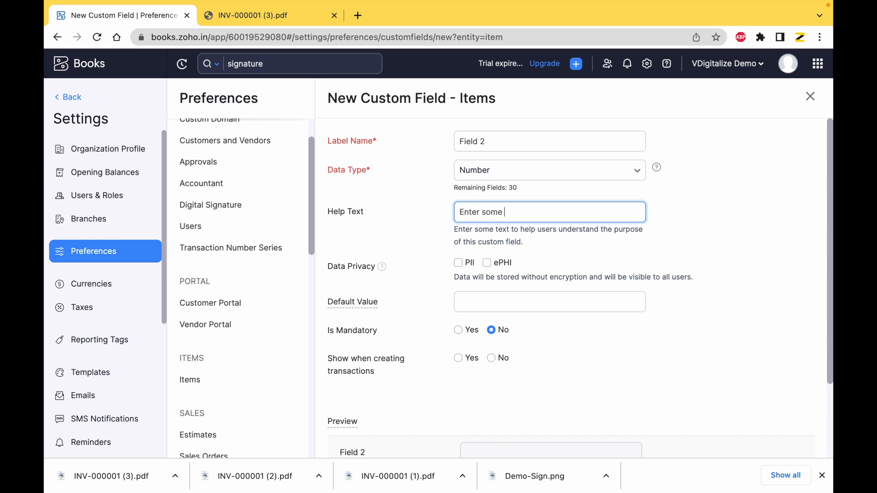
pyautogui.write(' number')
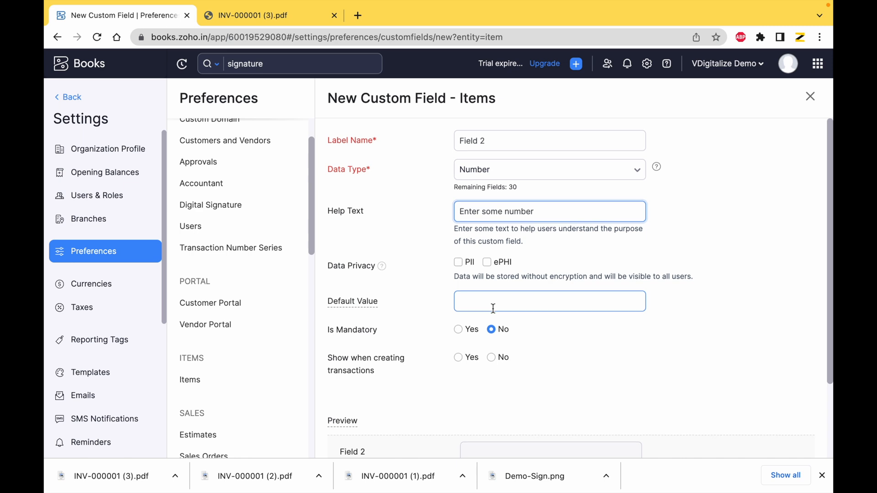
pyautogui.scroll(-1, 491, 305)
pyautogui.click(486, 280)
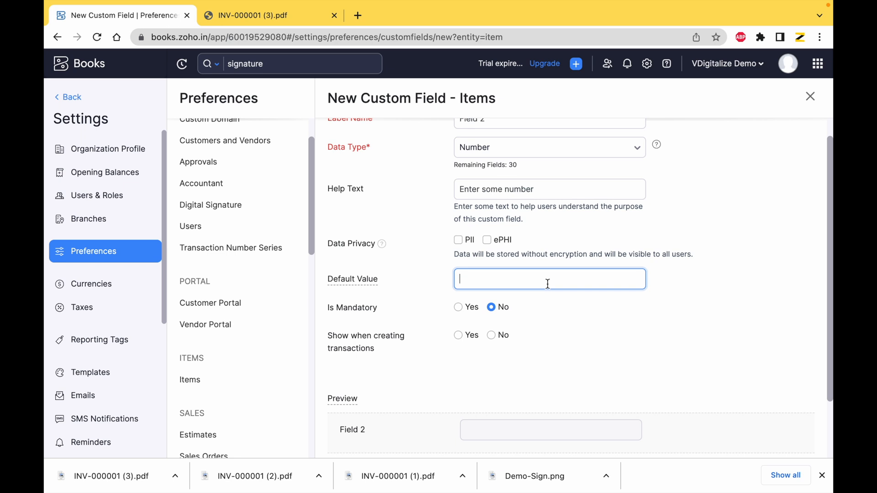
# Step: Make Field 2 mandatory, show it when creating sales and purchase transactions and in all PDFs, and save the field
pyautogui.click(458, 308)
pyautogui.click(458, 336)
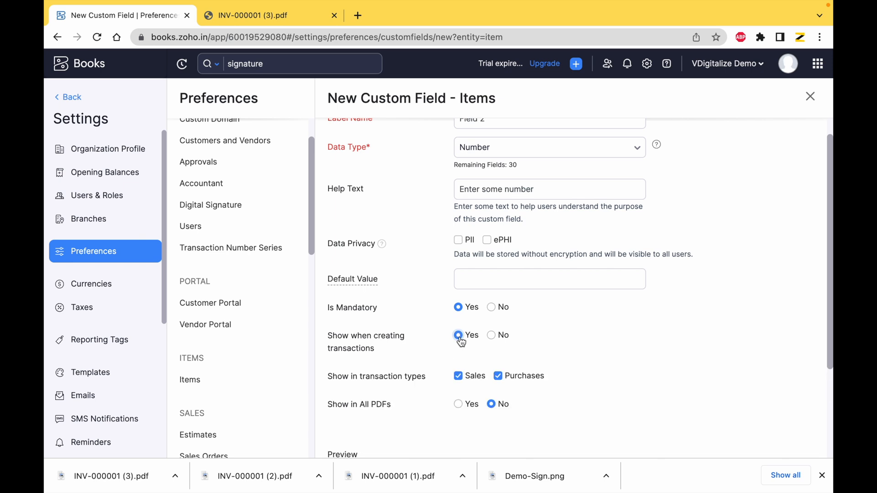
pyautogui.scroll(-1, 464, 407)
pyautogui.click(459, 376)
pyautogui.scroll(-2, 461, 381)
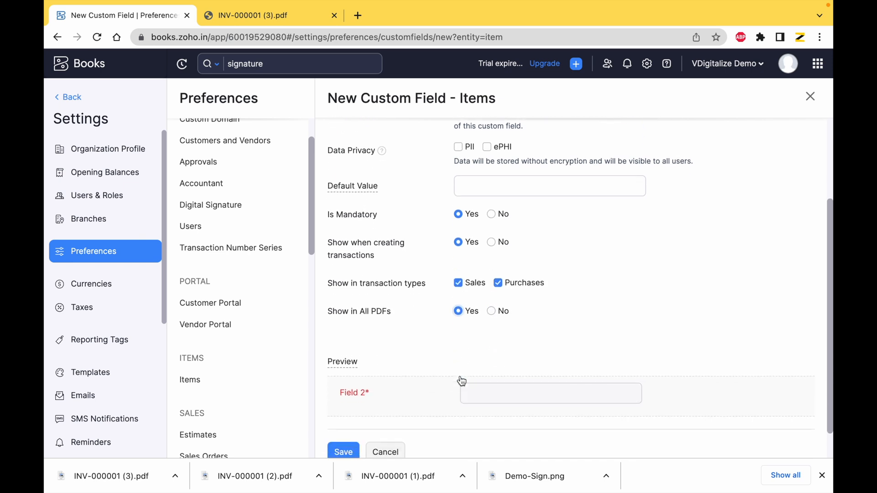
pyautogui.click(355, 450)
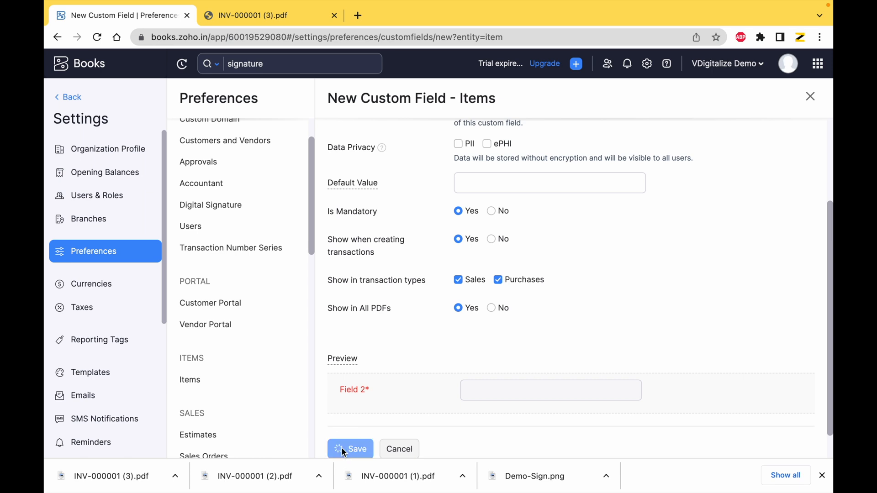
# Step: Return to editing the VDigitalize invoice and select the Demo Item line's Field 2 entry
pyautogui.click(67, 97)
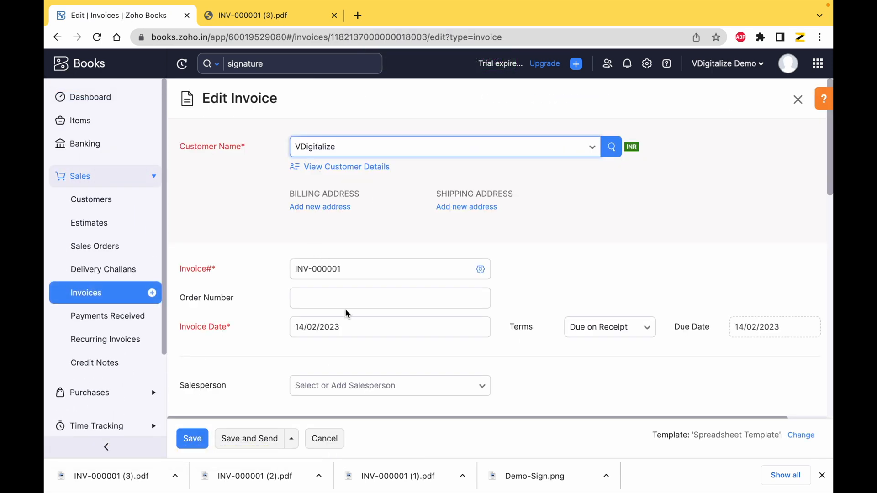
pyautogui.scroll(-5, 344, 313)
pyautogui.click(555, 308)
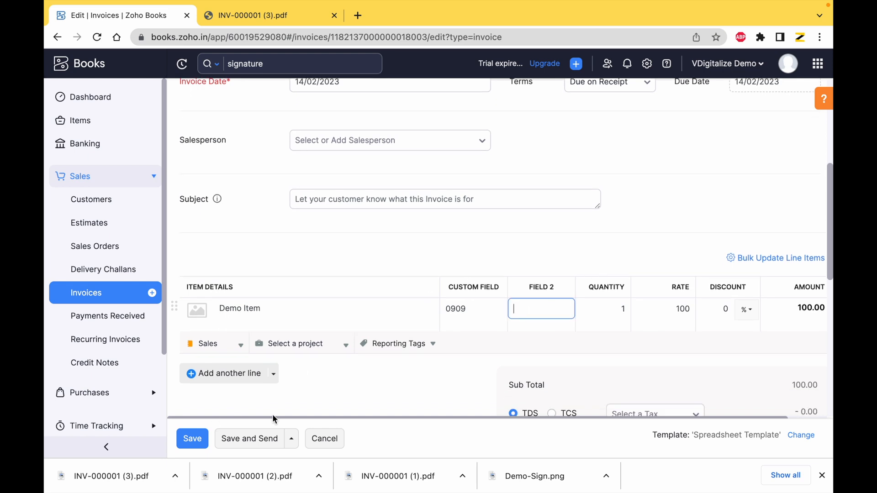
# Step: Try to save the invoice with the mandatory Field 2 left empty
pyautogui.click(192, 439)
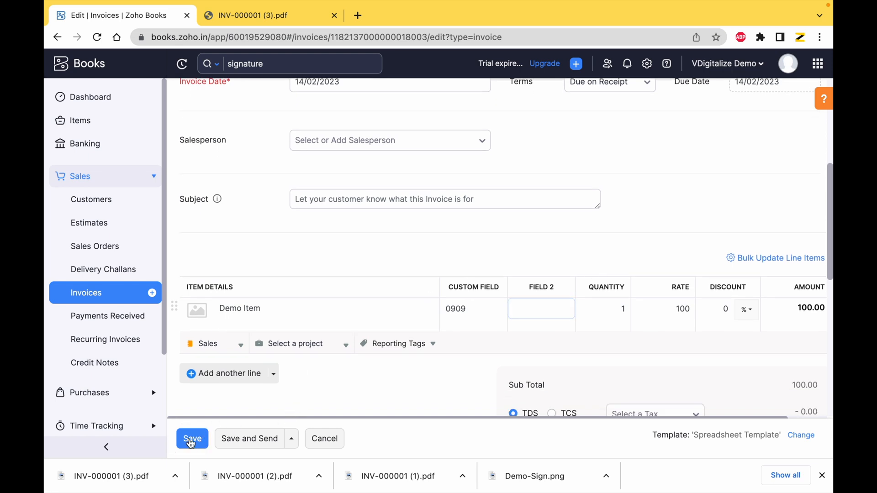
pyautogui.moveTo(192, 145); pyautogui.dragTo(310, 154)
pyautogui.scroll(-15, 382, 168)
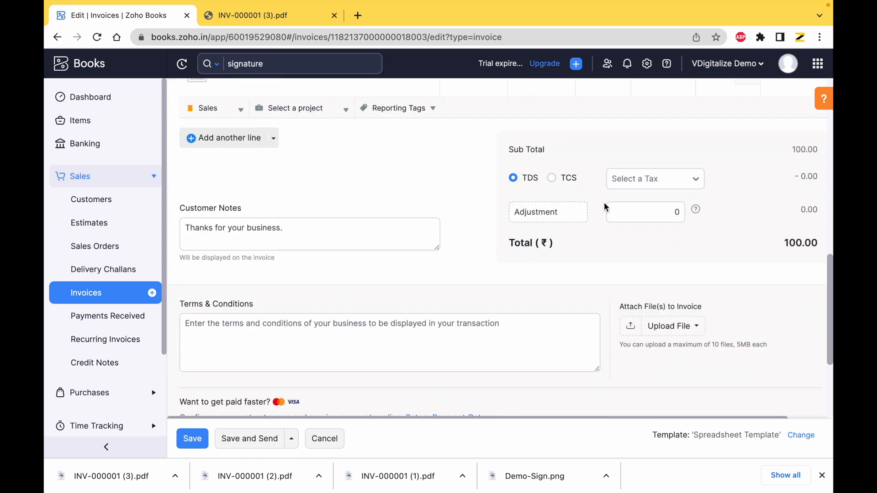
# Step: Enter 0292029 in Field 2 of the Demo Item line and save the invoice
pyautogui.scroll(5, 604, 207)
pyautogui.click(545, 268)
pyautogui.write('0292029')
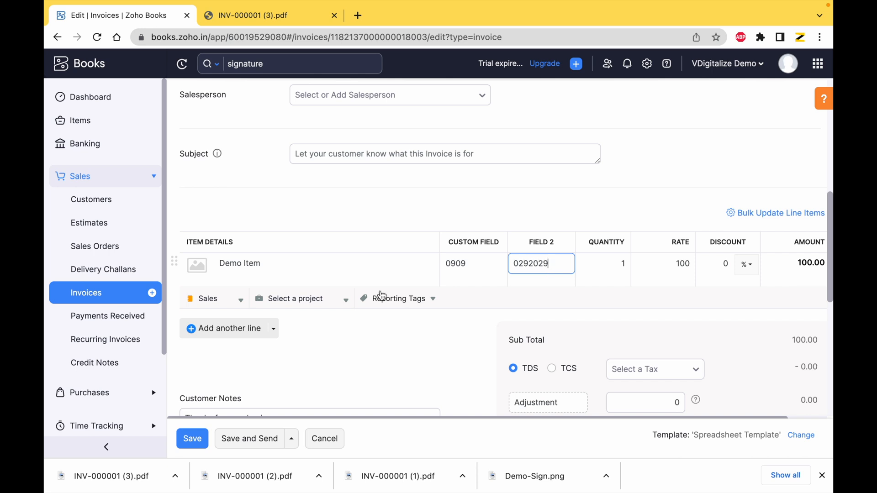
pyautogui.click(191, 440)
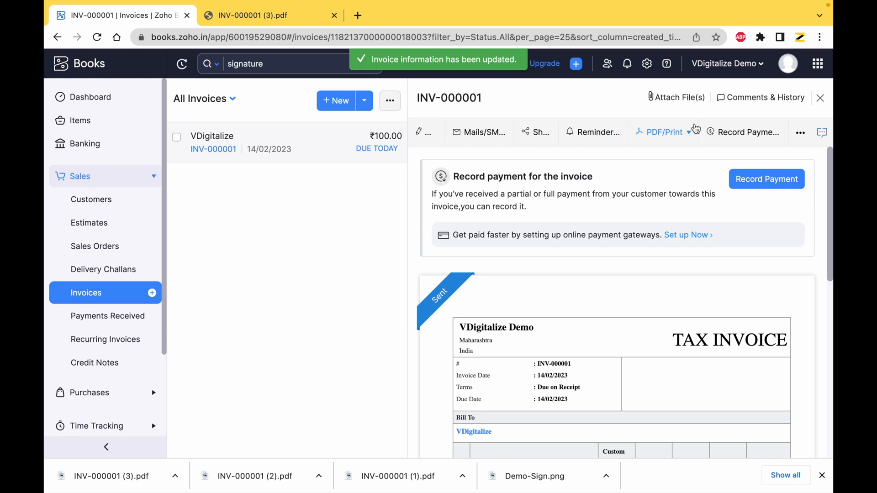
# Step: Download the invoice as a PDF and open it to examine the custom fields on the Demo Item line
pyautogui.click(696, 128)
pyautogui.click(656, 158)
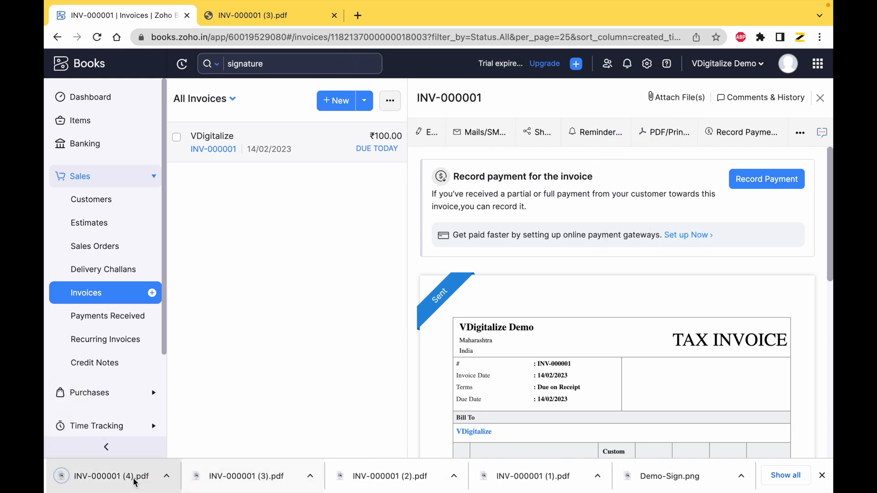
pyautogui.click(139, 477)
pyautogui.moveTo(557, 249); pyautogui.dragTo(579, 259)
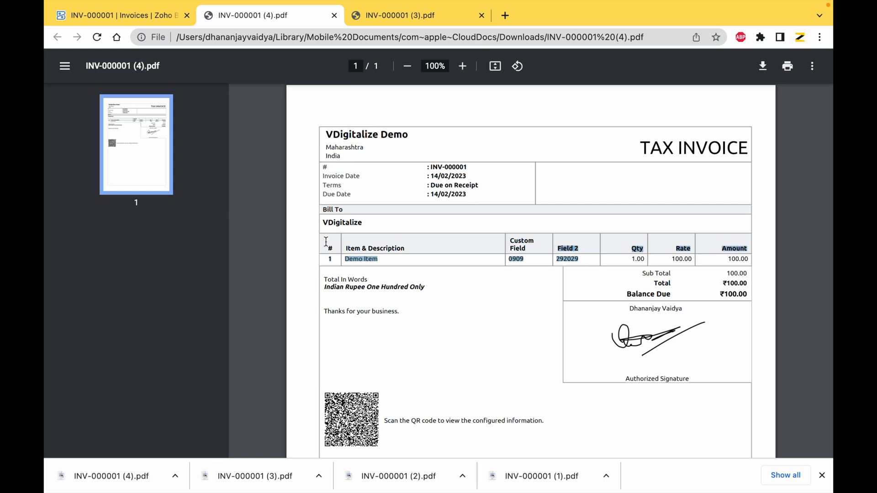
# Step: Return to the invoice in Zoho Books and examine the Demo Item line in its preview
pyautogui.click(140, 20)
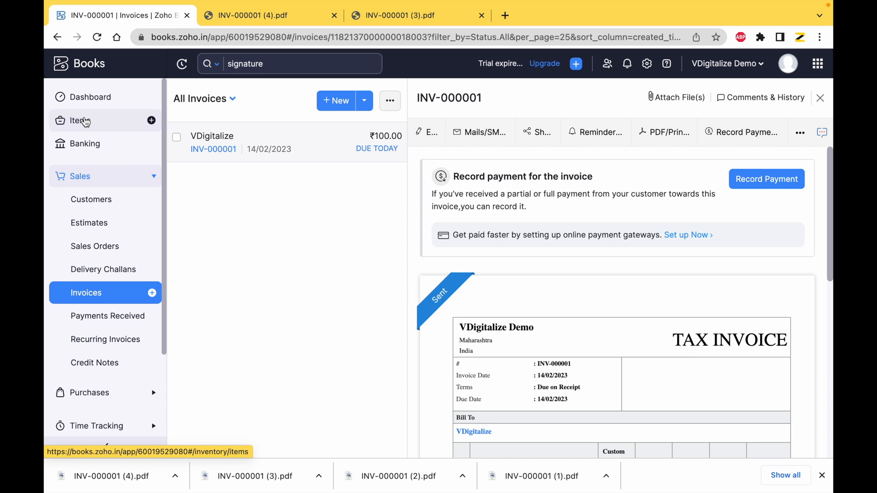
pyautogui.scroll(-4, 569, 309)
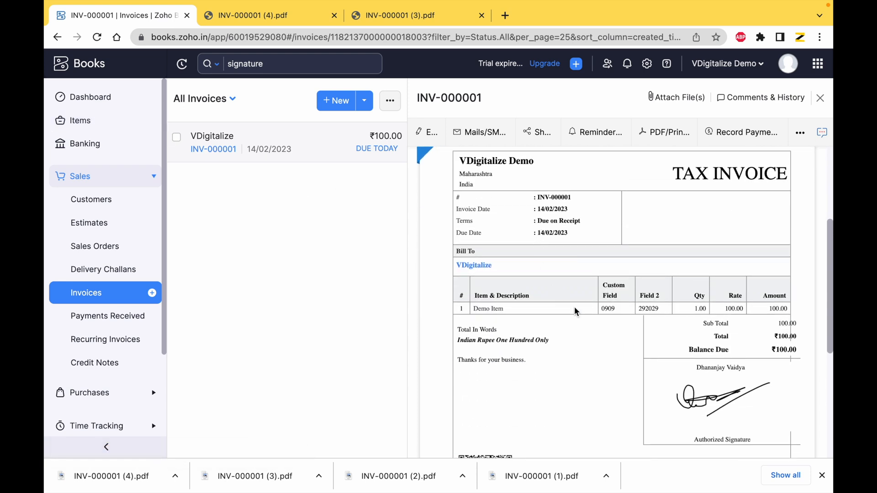